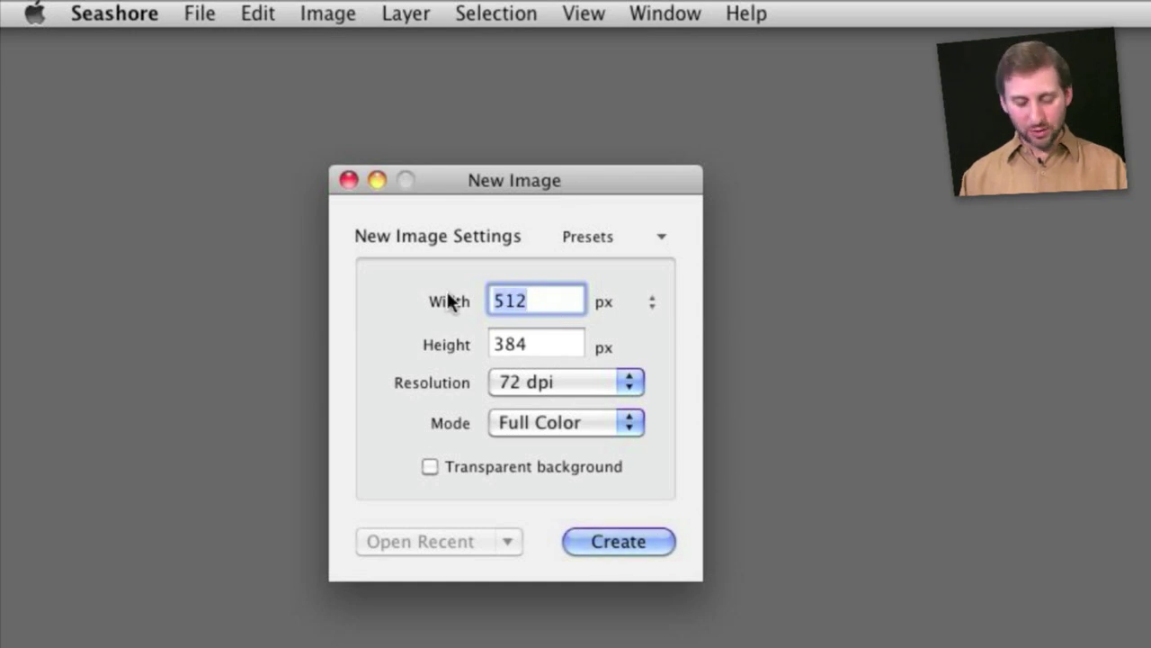
- Create a new 640 × 360 pixel image with the Transparent background option ticked
type("640")
key("Tab")
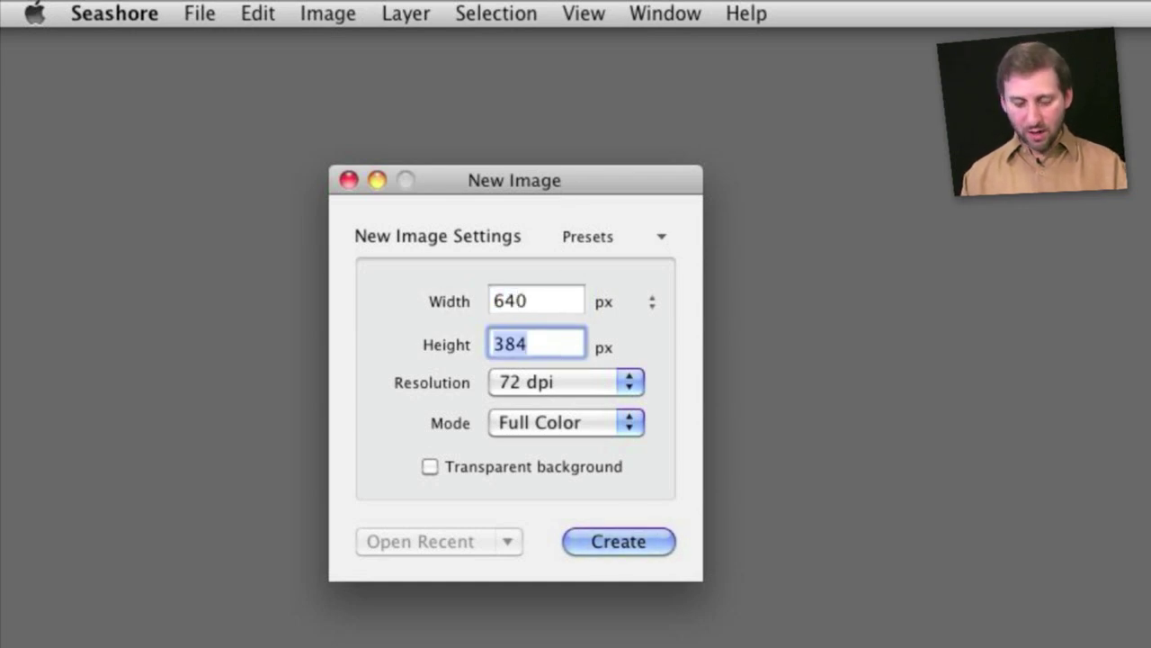
type("360")
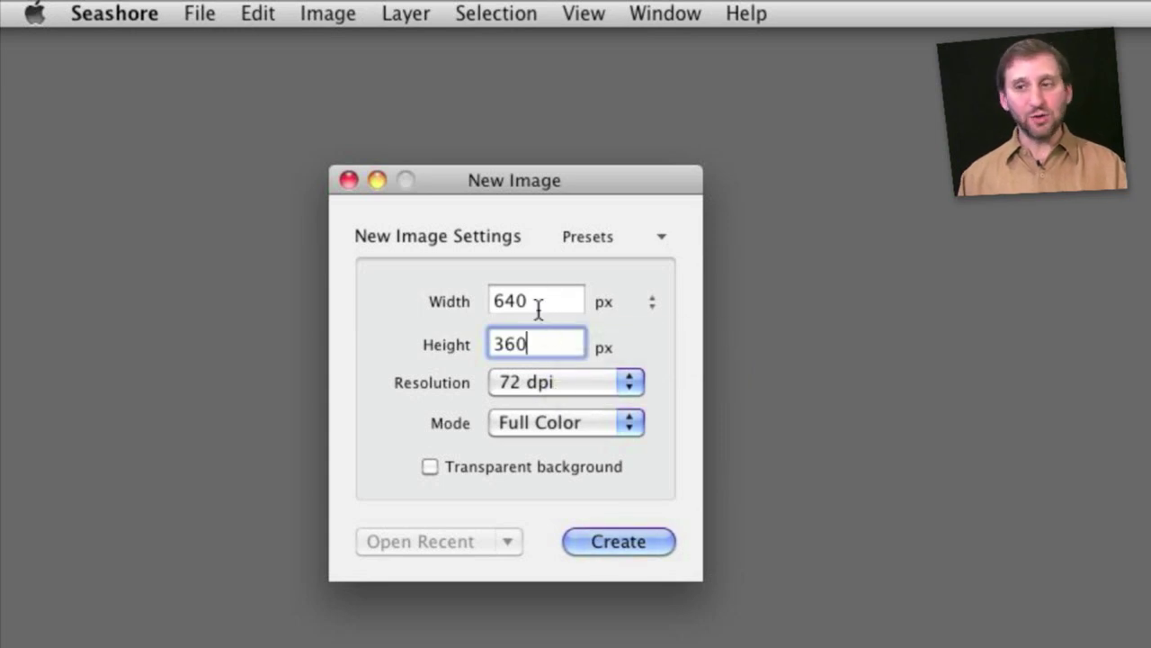
left_click(431, 464)
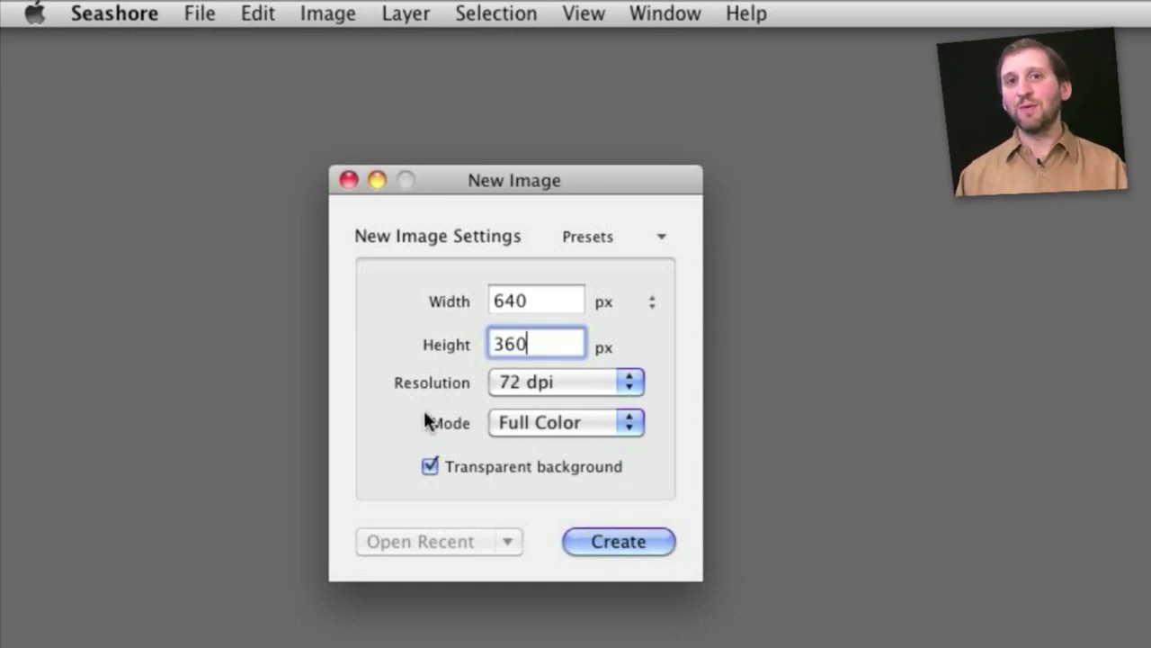
key("Return")
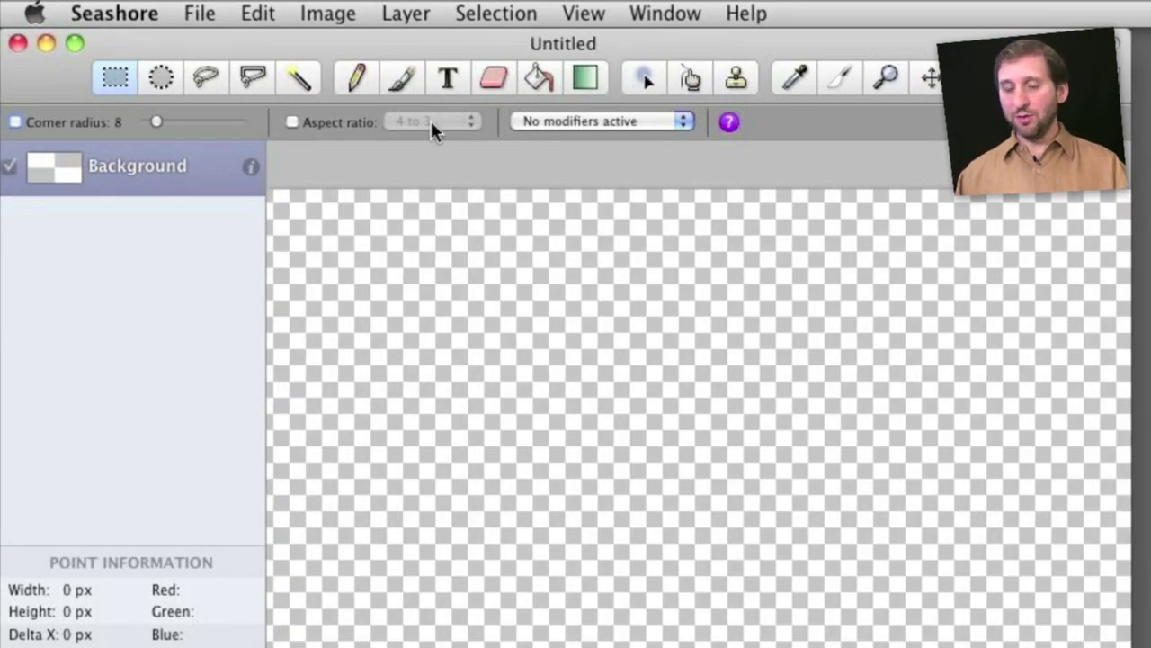
left_click(160, 79)
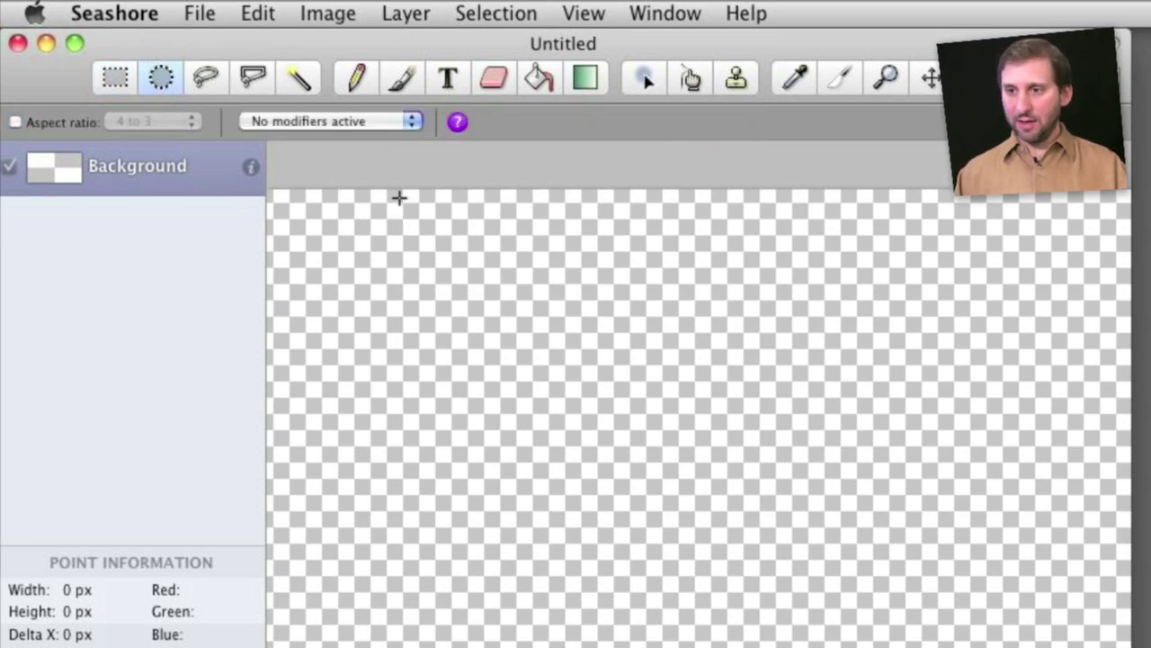
- Select a large oval spanning most of the canvas
left_click_drag(399, 194, 1007, 647)
key("shift")
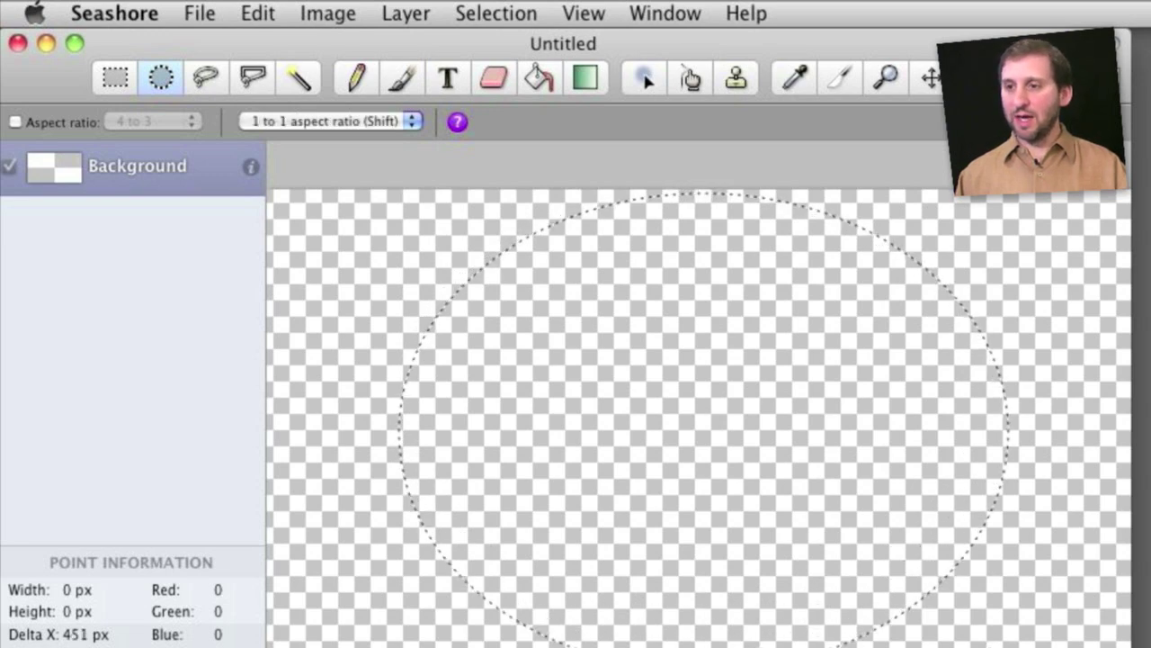
left_click_drag(1007, 647, 1007, 647)
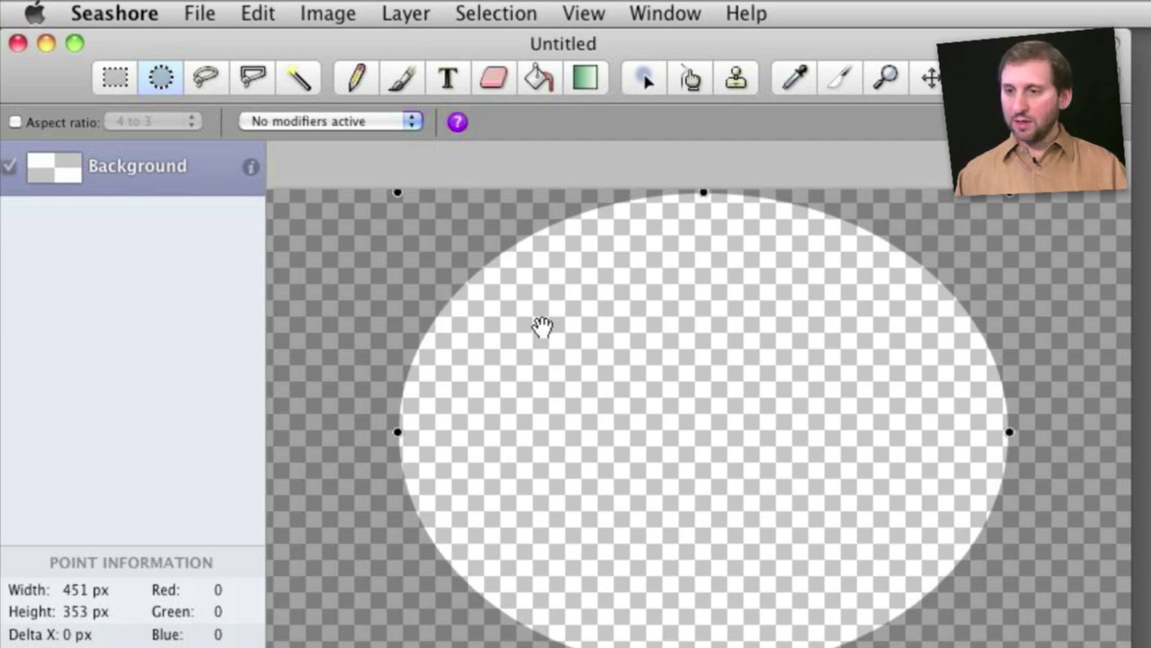
- Subtract a slightly smaller oval from its middle, leaving a thin ring selection
key("alt")
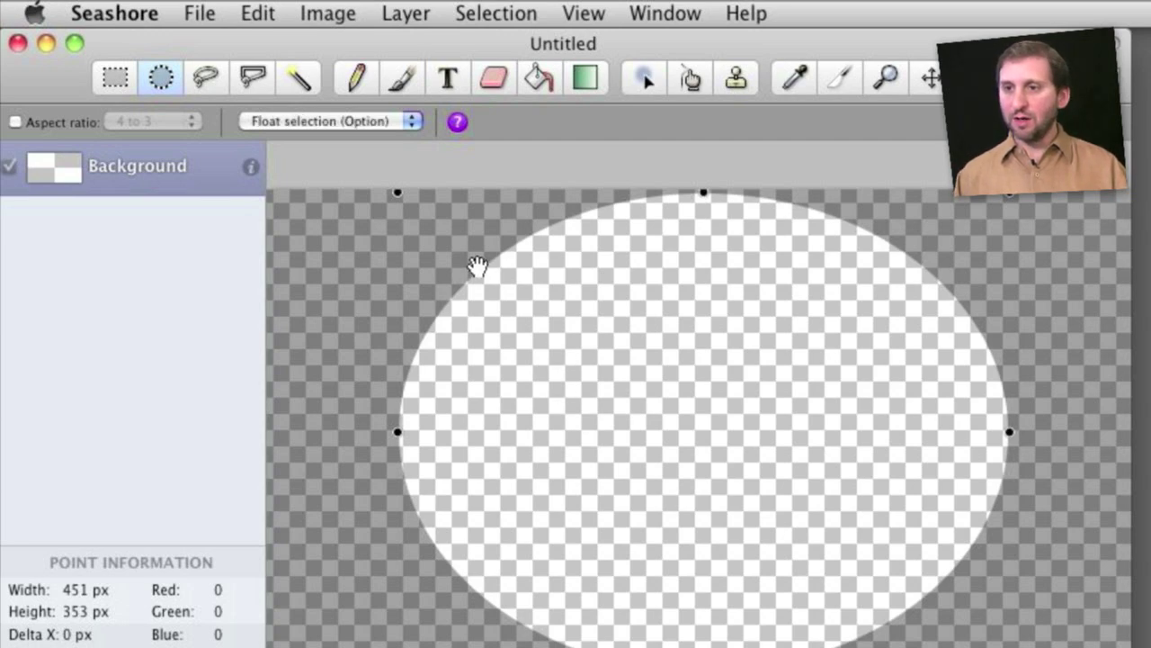
key("ctrl")
key("alt")
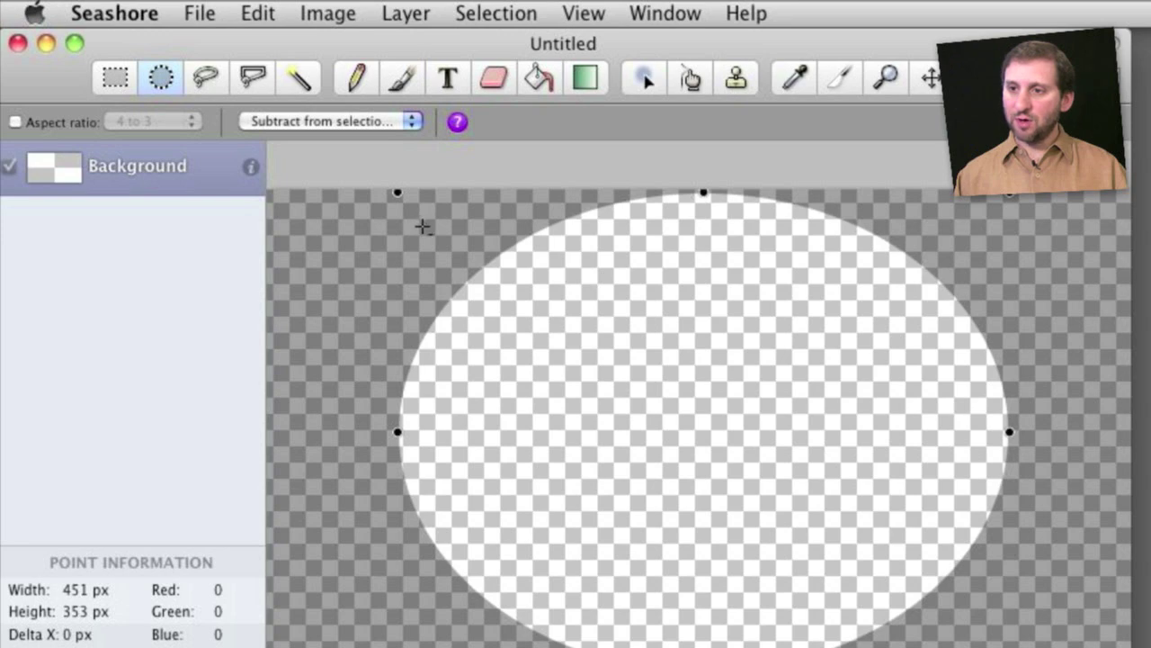
left_click_drag(424, 226, 986, 642)
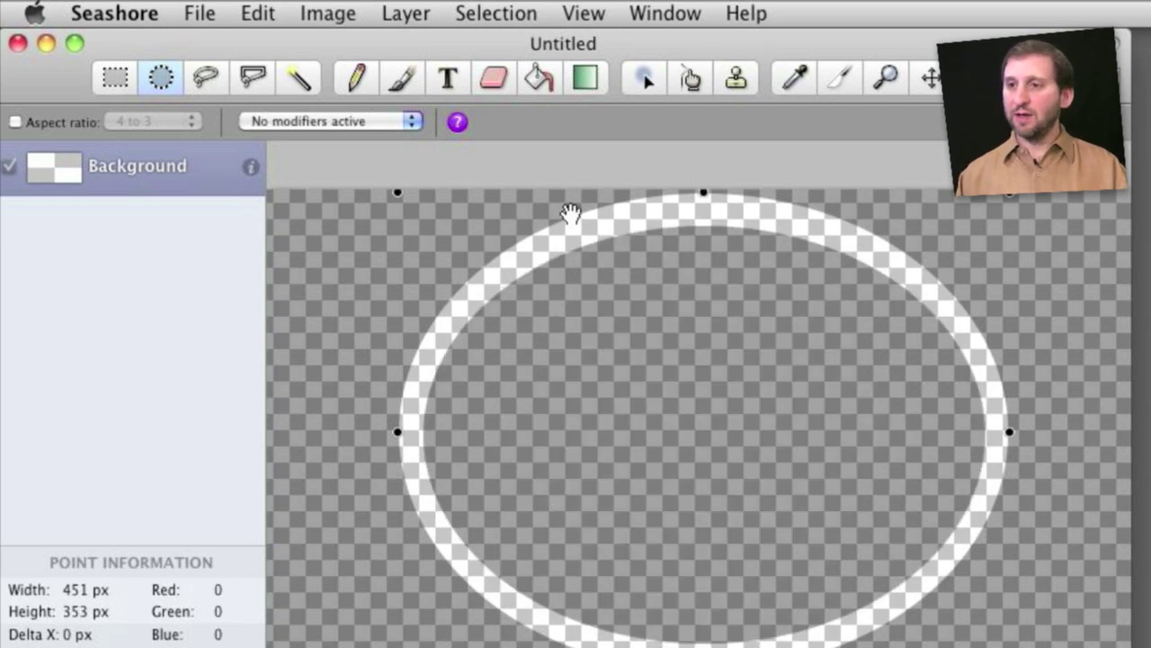
left_click(539, 79)
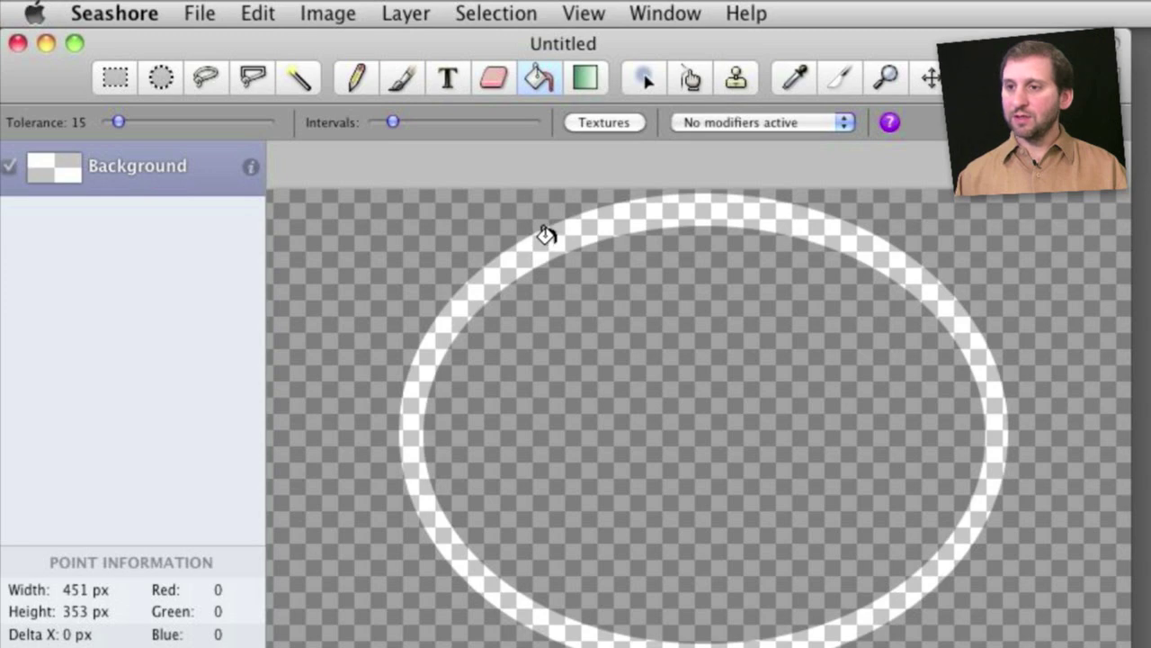
- Fill the ring black and export it as PNG named Circle to the Desktop
left_click(545, 236)
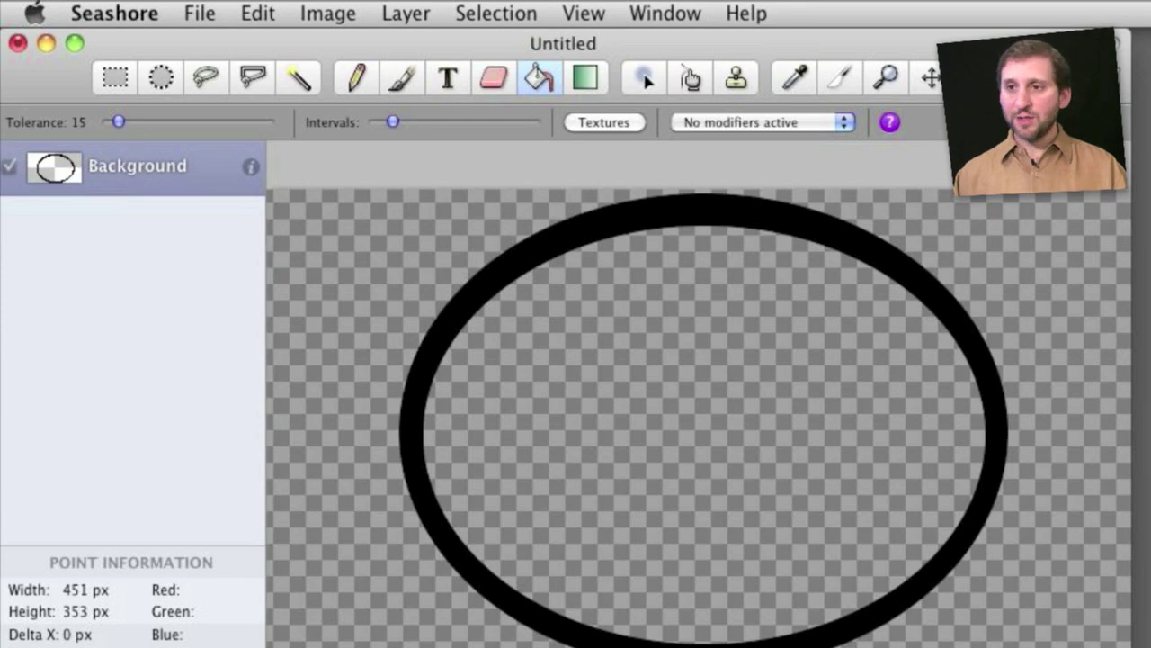
left_click(198, 12)
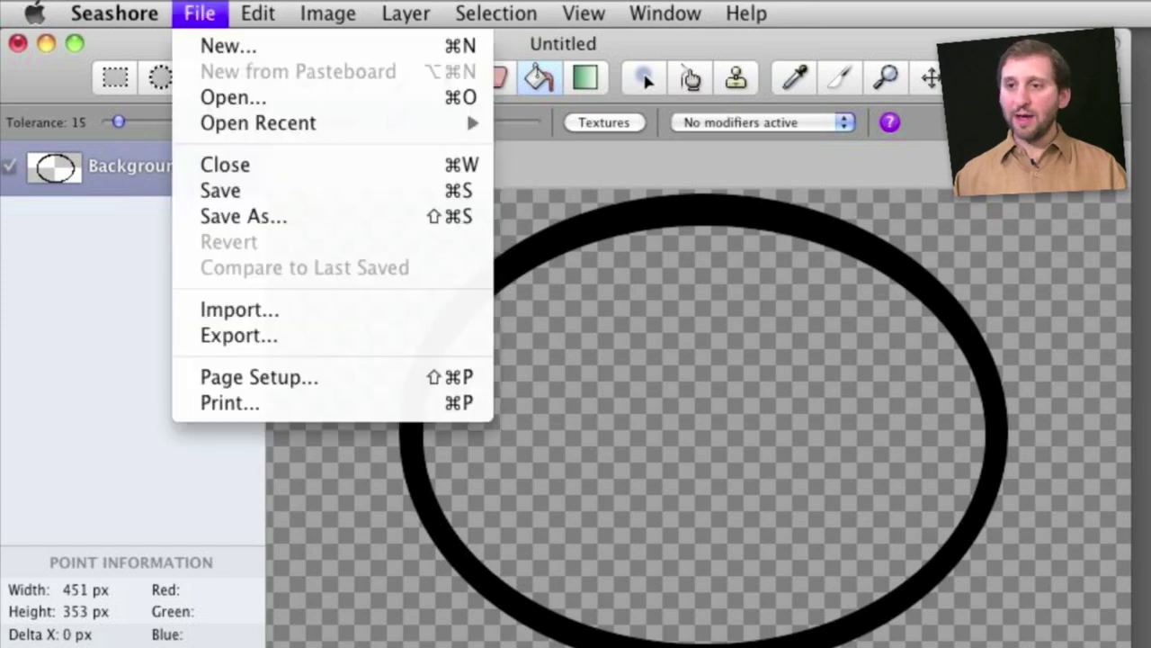
left_click(243, 337)
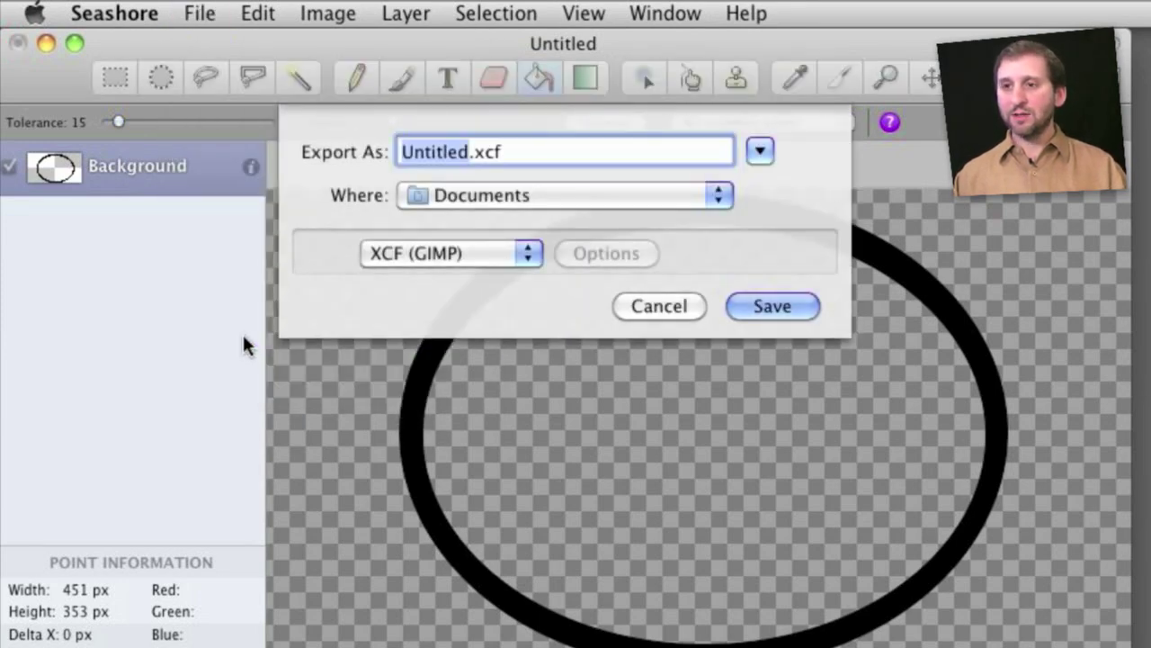
left_click(459, 252)
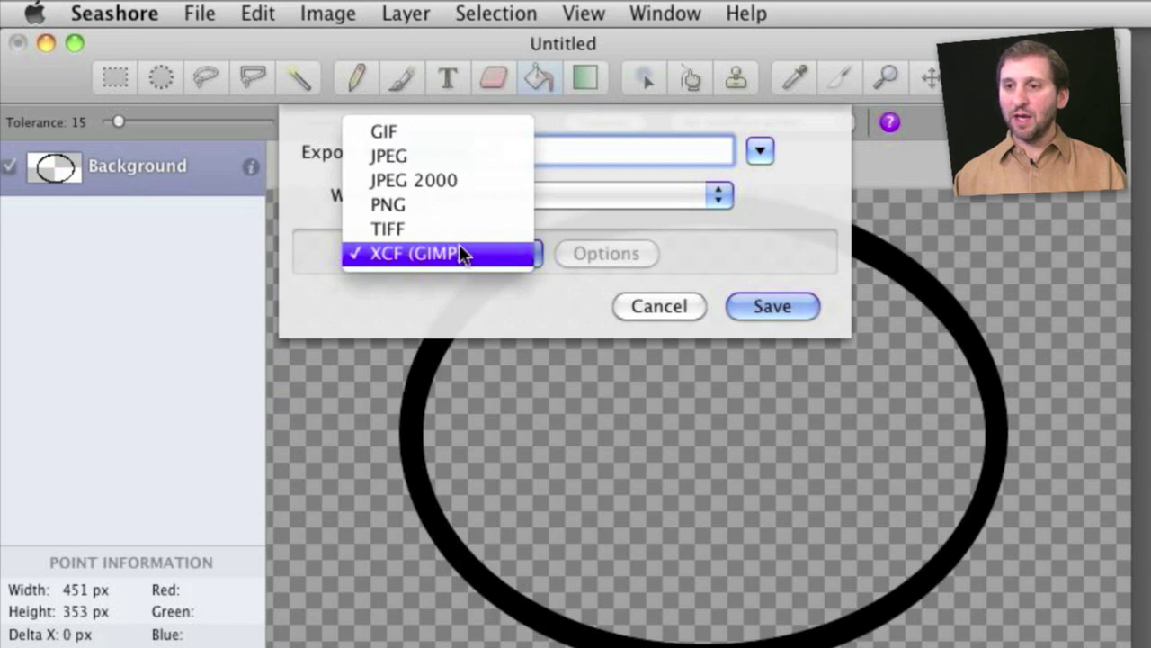
left_click(459, 205)
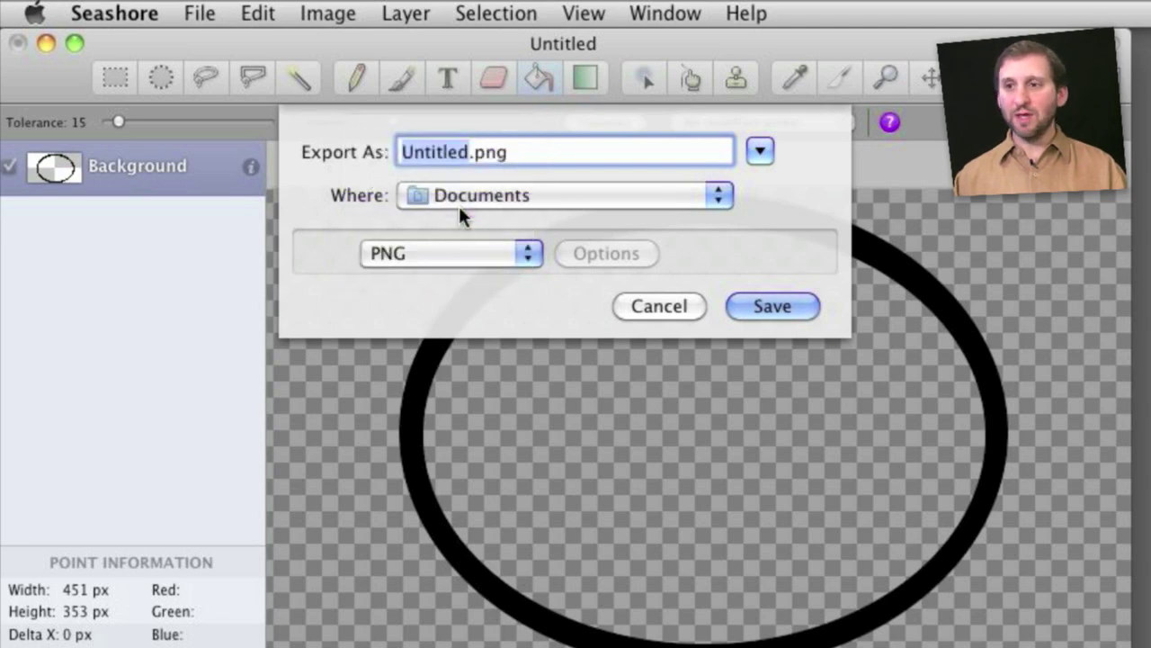
key("super+d")
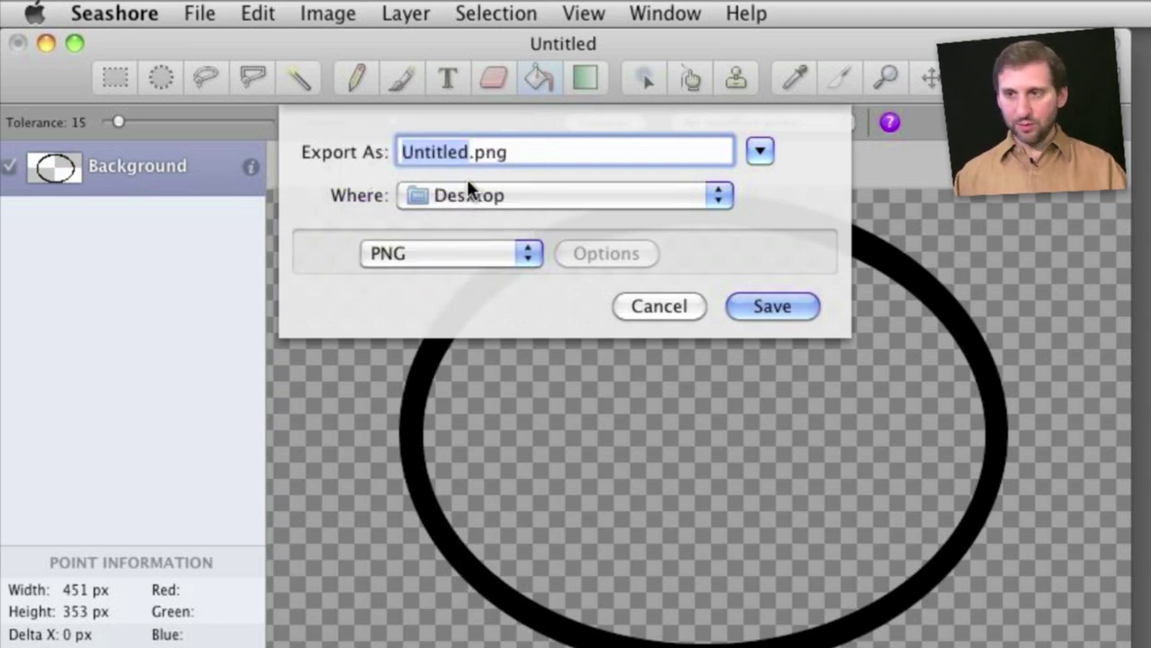
type("Circle")
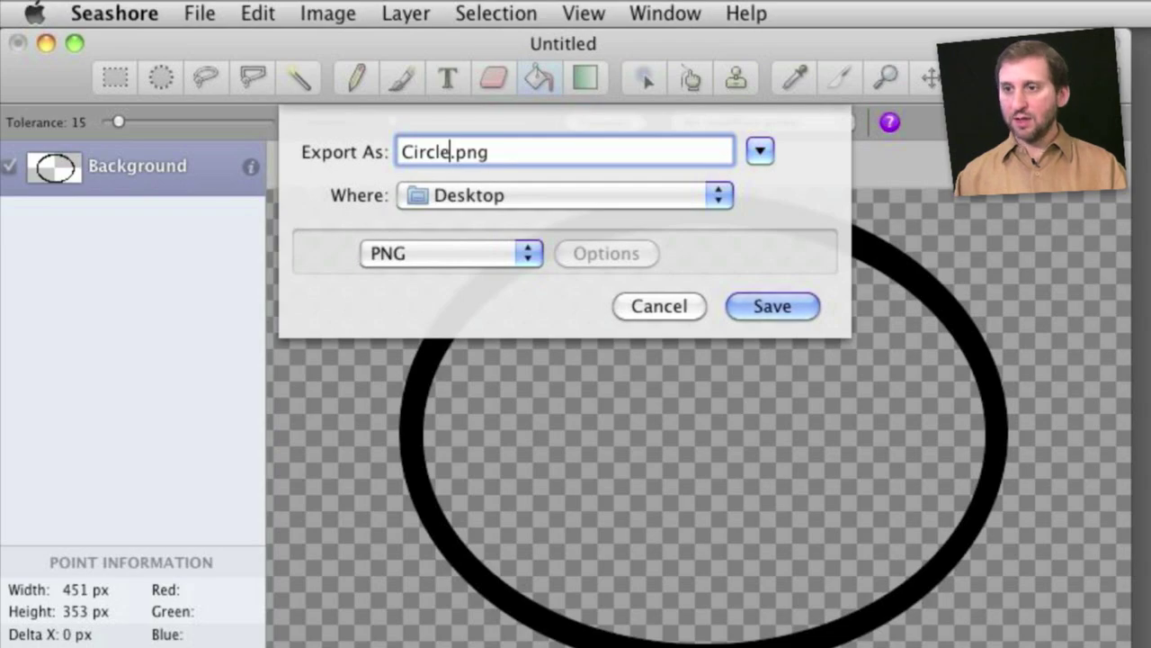
left_click(791, 304)
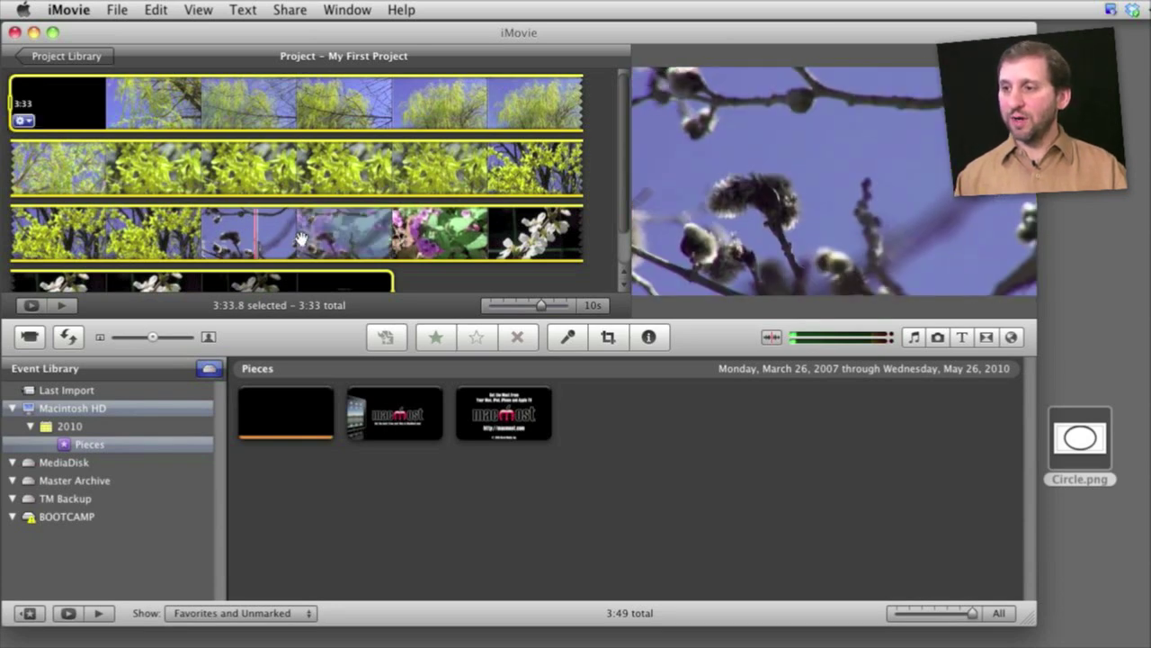
- Turn on Show Advanced Tools in iMovie's Preferences
left_click(69, 10)
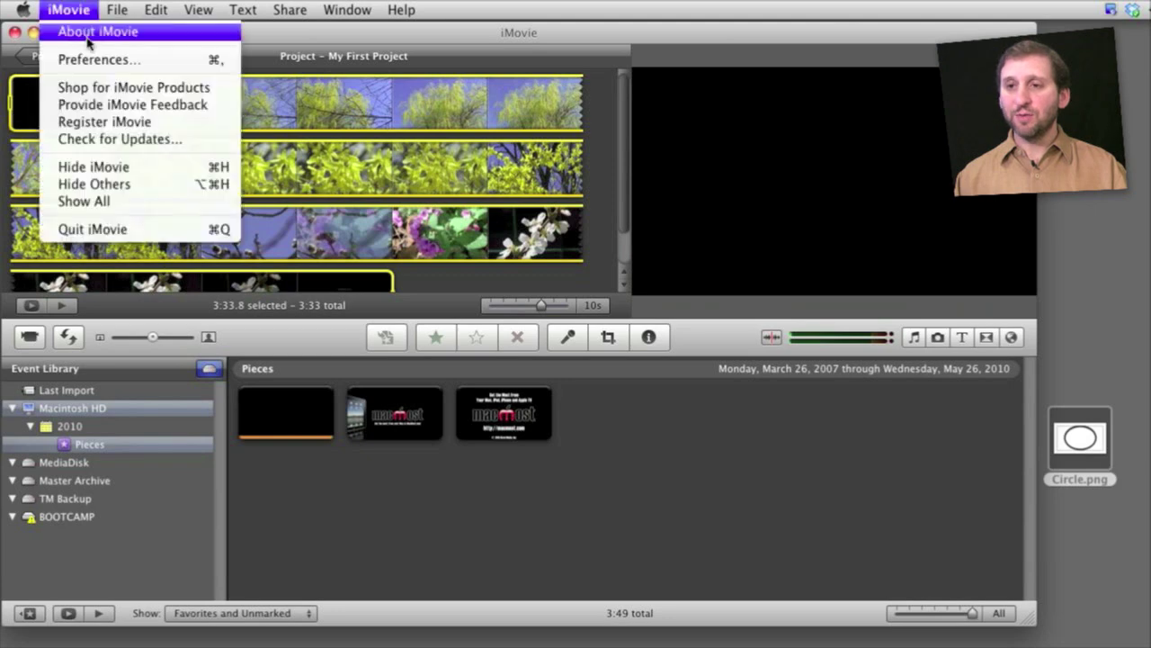
left_click(88, 59)
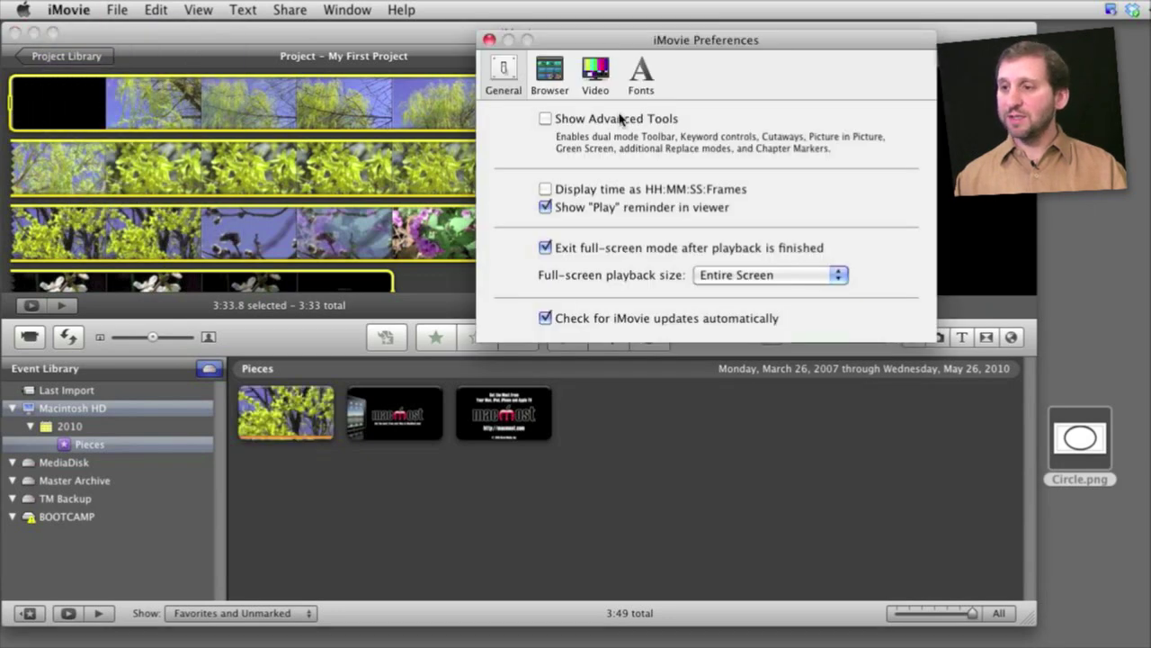
left_click(619, 119)
left_click(489, 39)
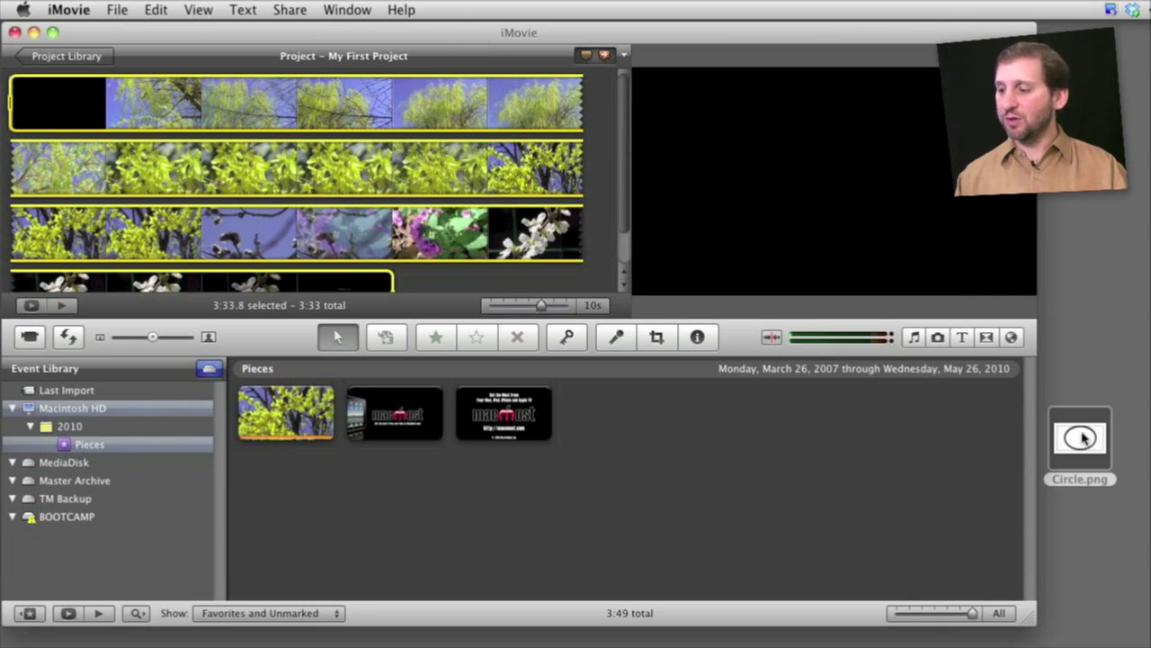
- Drop Circle.png onto the flower clip as a Picture in Picture overlay
left_click_drag(610, 286, 342, 230)
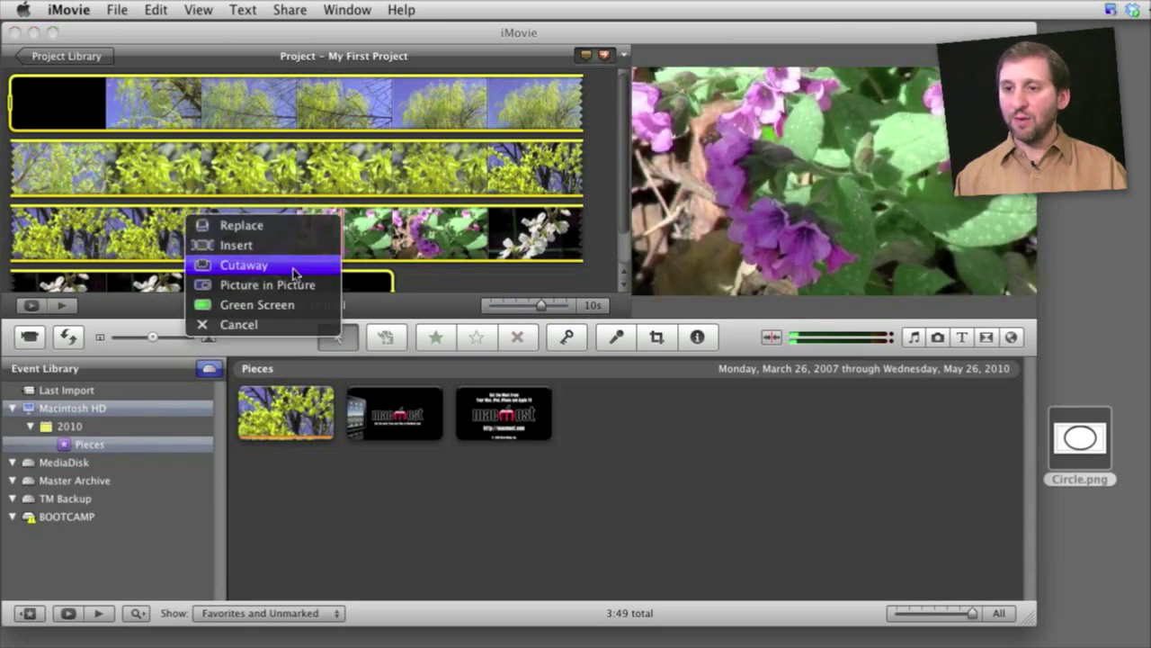
left_click(290, 284)
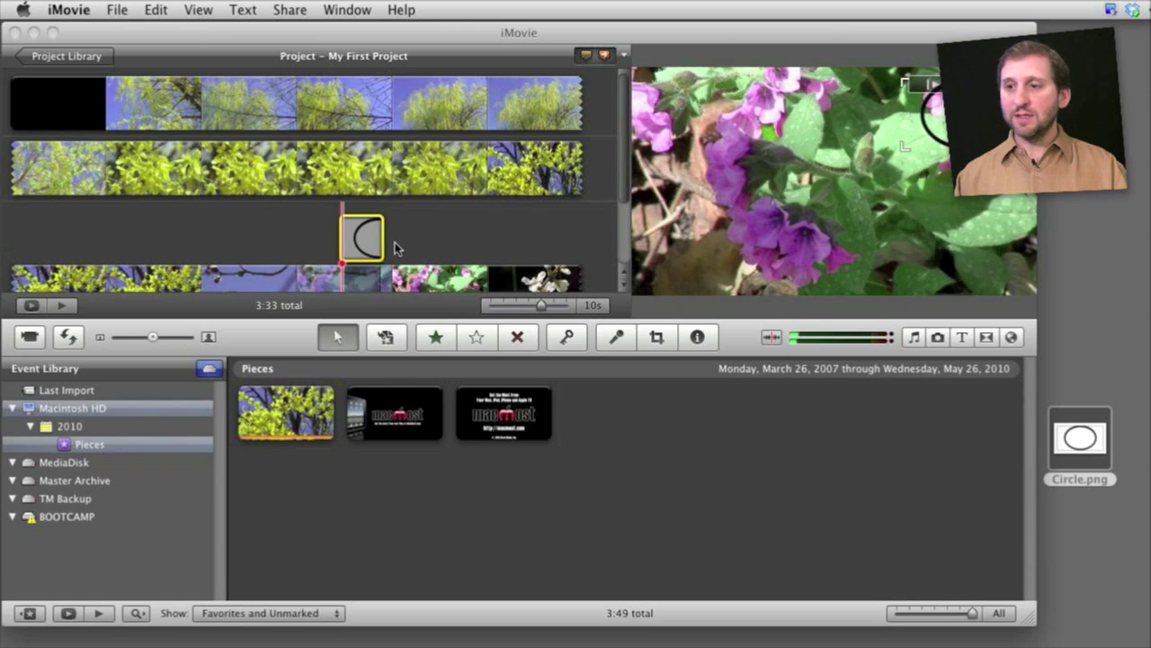
mouse_move(349, 249)
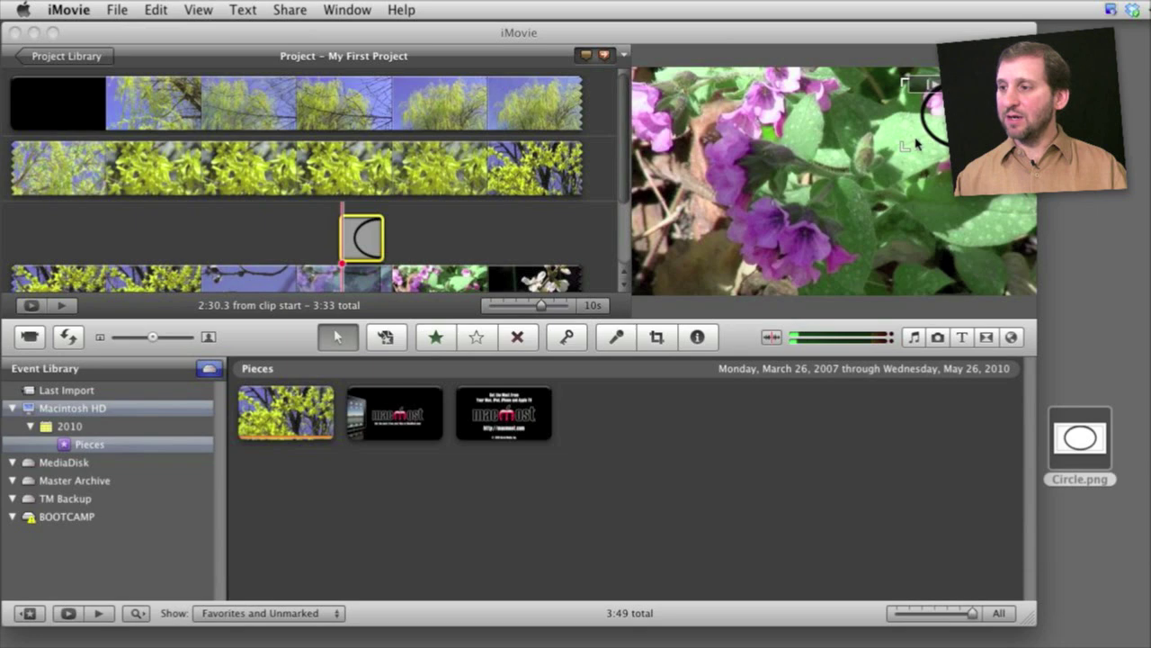
- Move and shrink the ring overlay in the viewer until it circles a single purple flower
left_click_drag(950, 133, 740, 179)
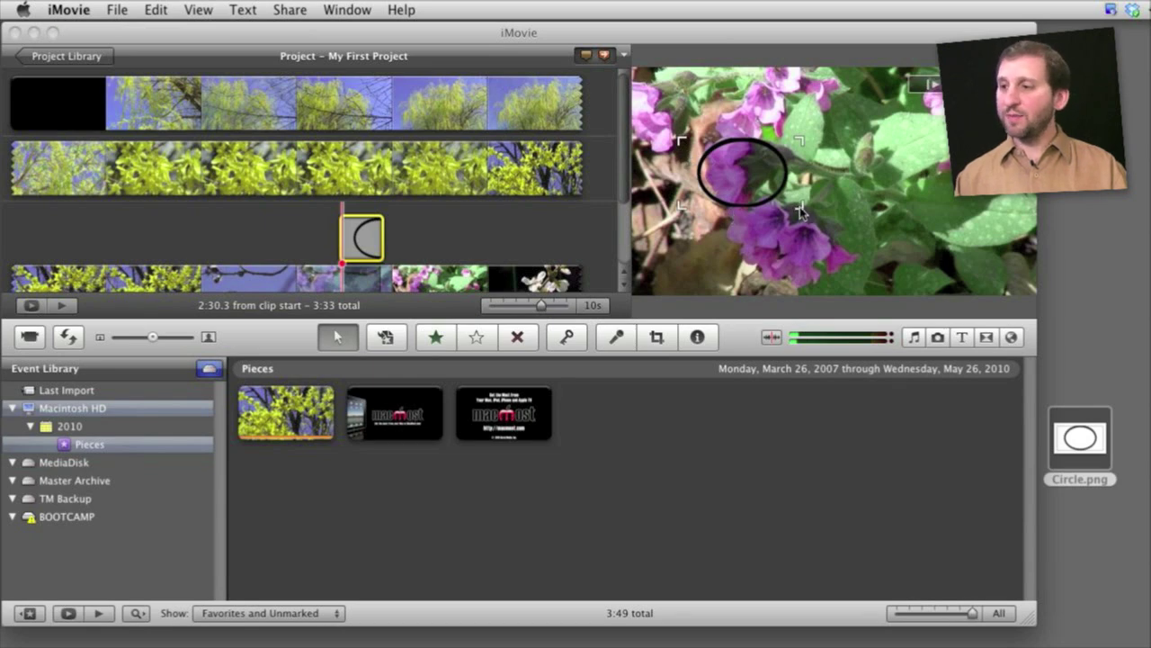
left_click_drag(800, 207, 914, 287)
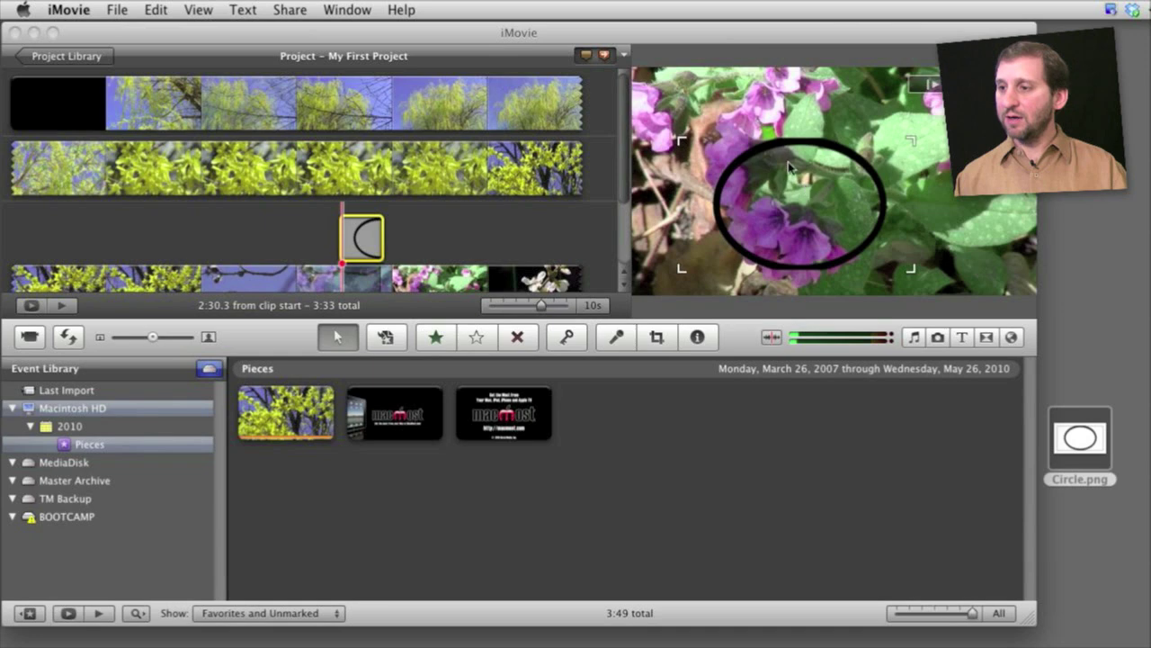
left_click_drag(821, 205, 785, 173)
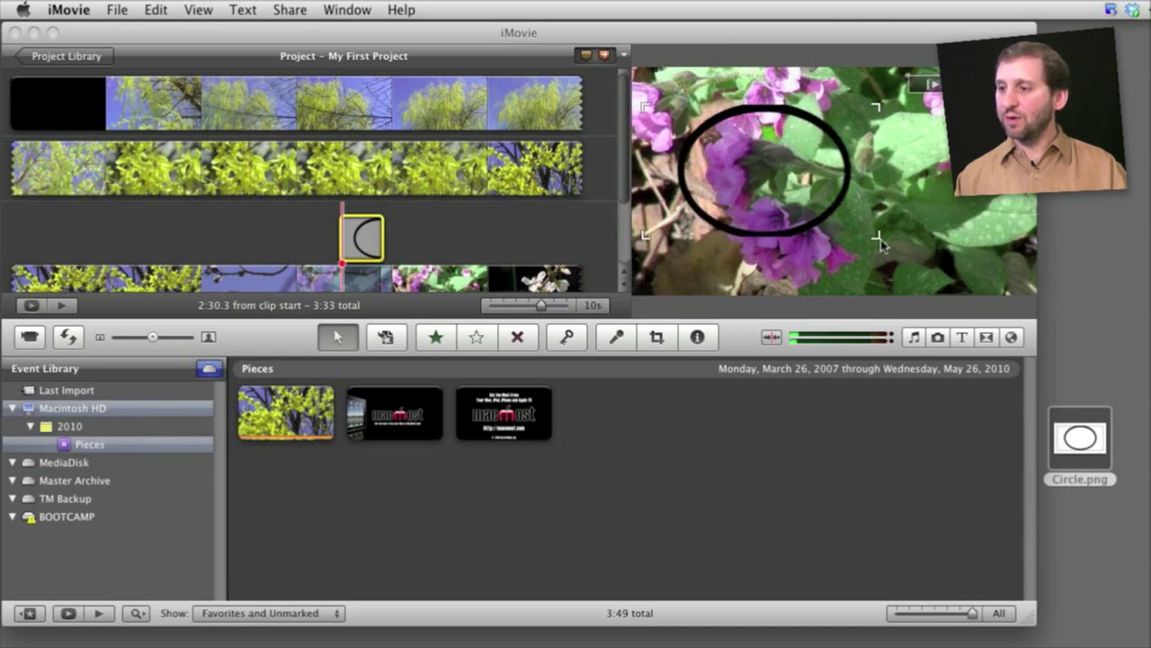
left_click_drag(881, 239, 796, 241)
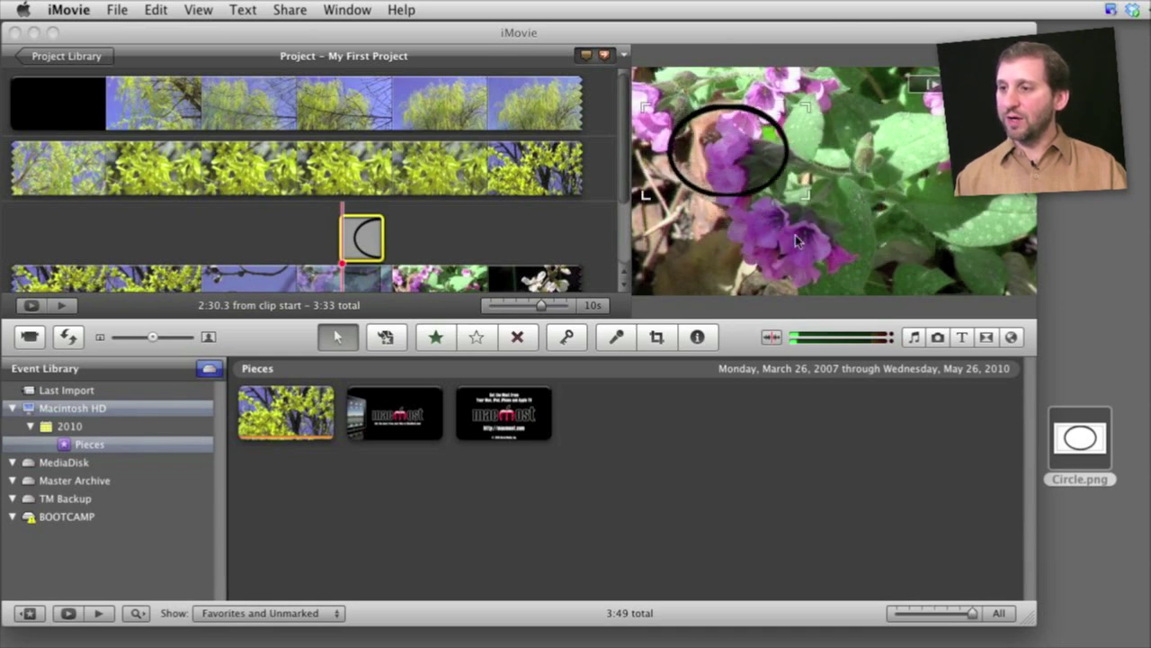
left_click_drag(754, 182, 753, 196)
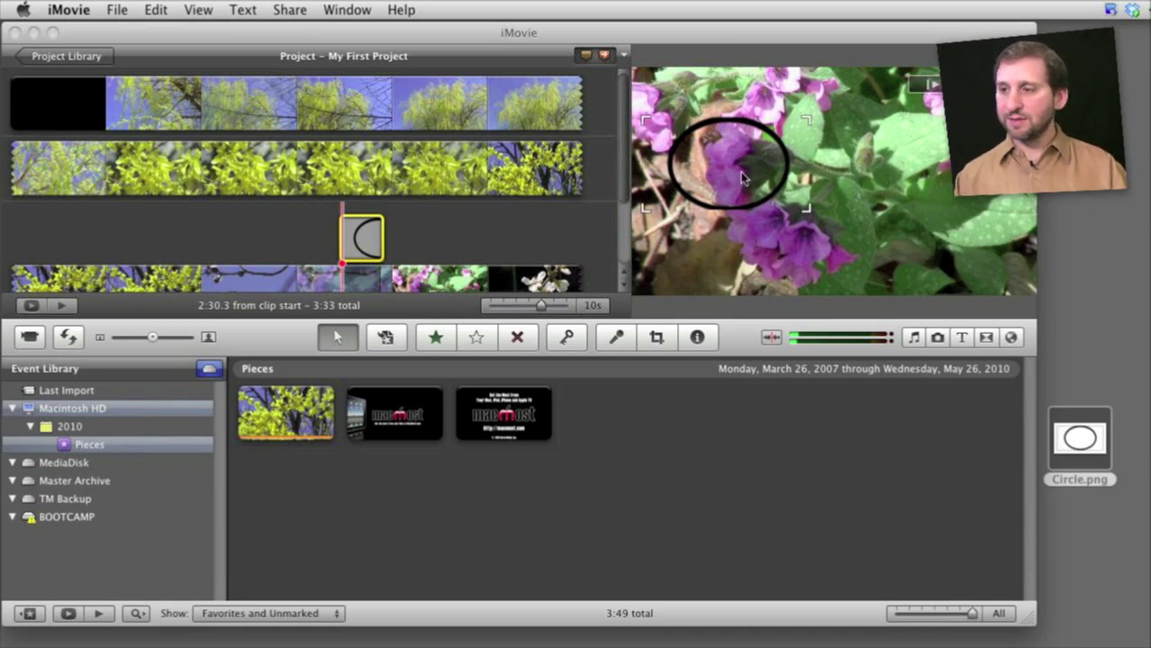
- Set the ring clip's PIP effect to Dissolve (0.5 s) in the Inspector, then deselect it
left_click(354, 241)
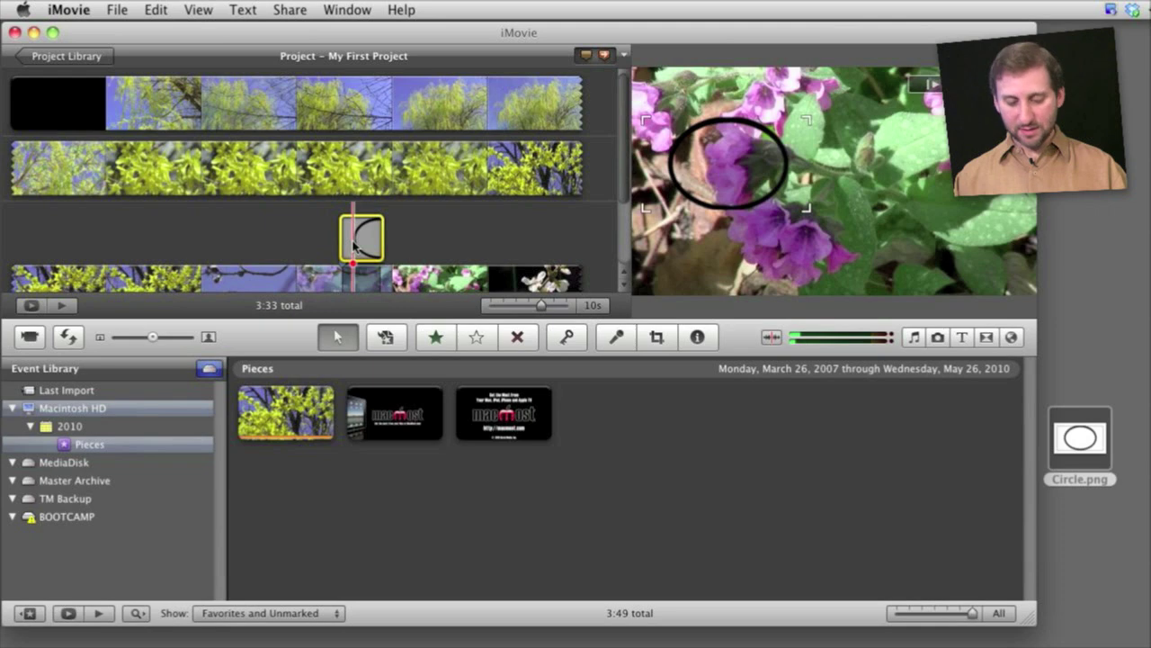
double_click(355, 241)
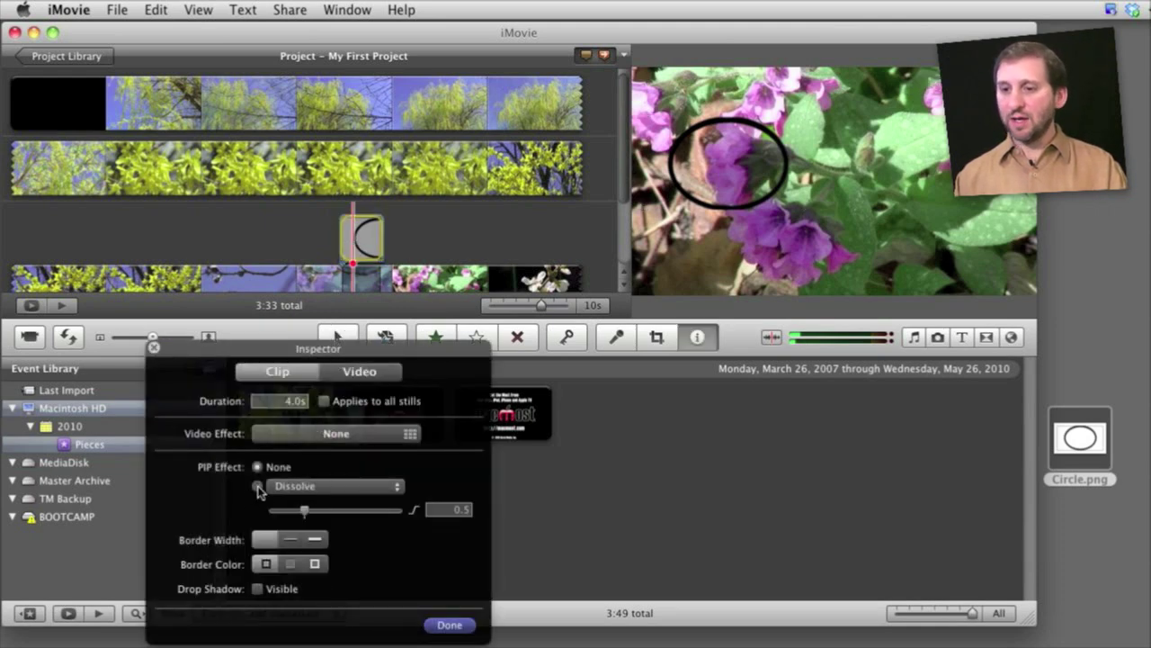
left_click(258, 486)
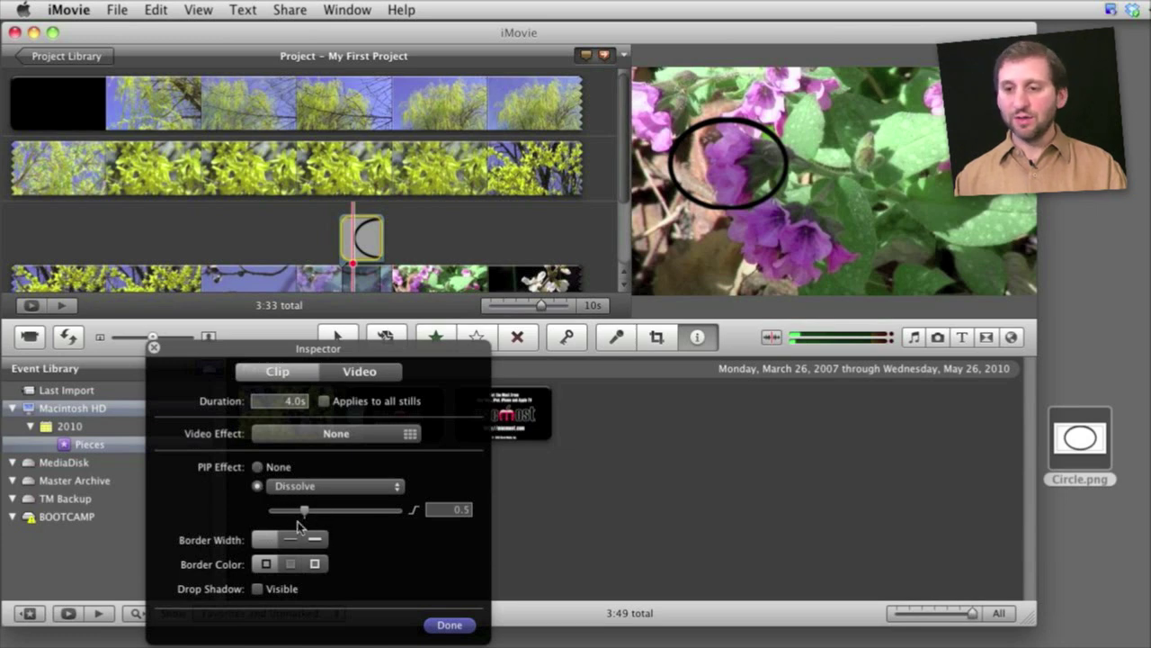
left_click(449, 624)
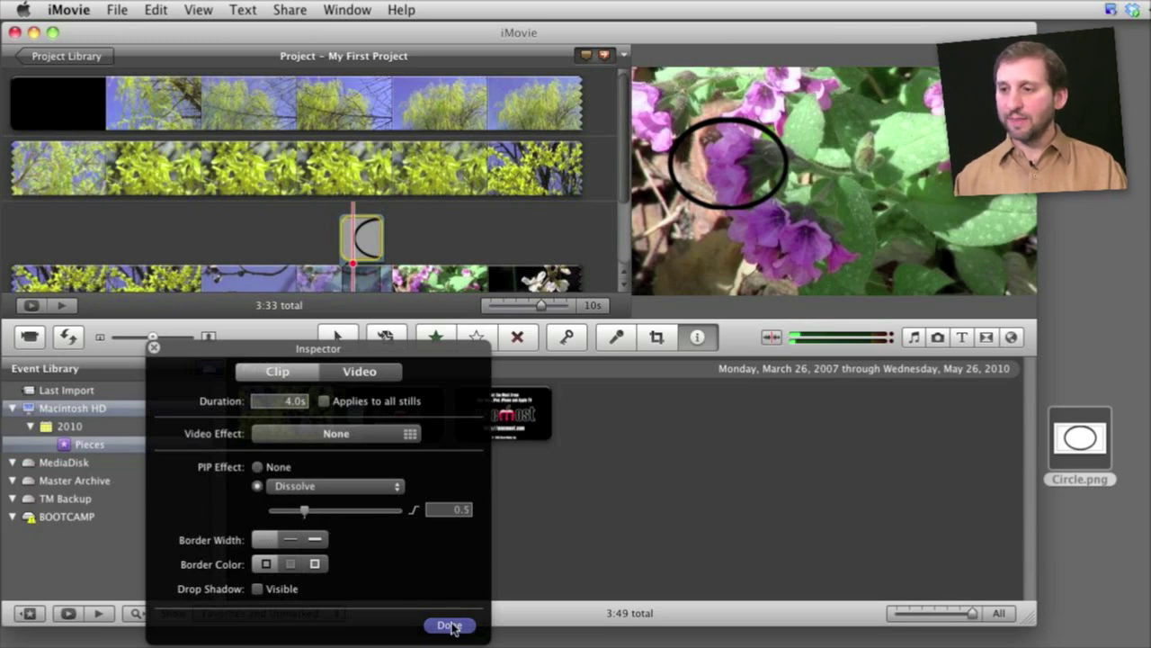
left_click(345, 283)
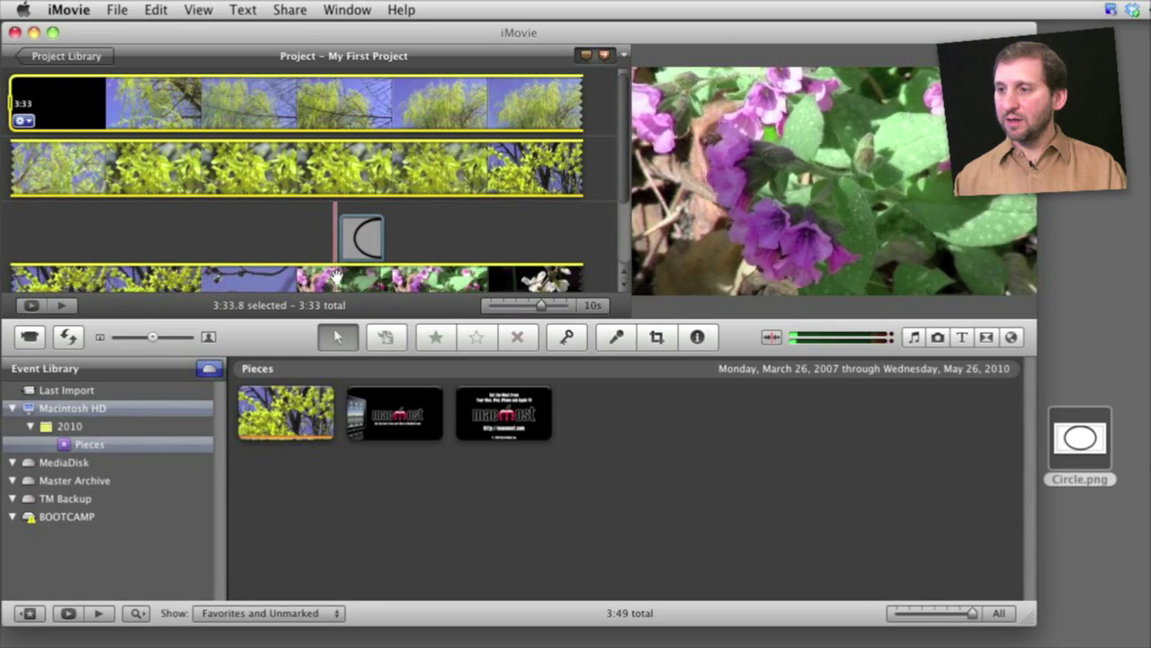